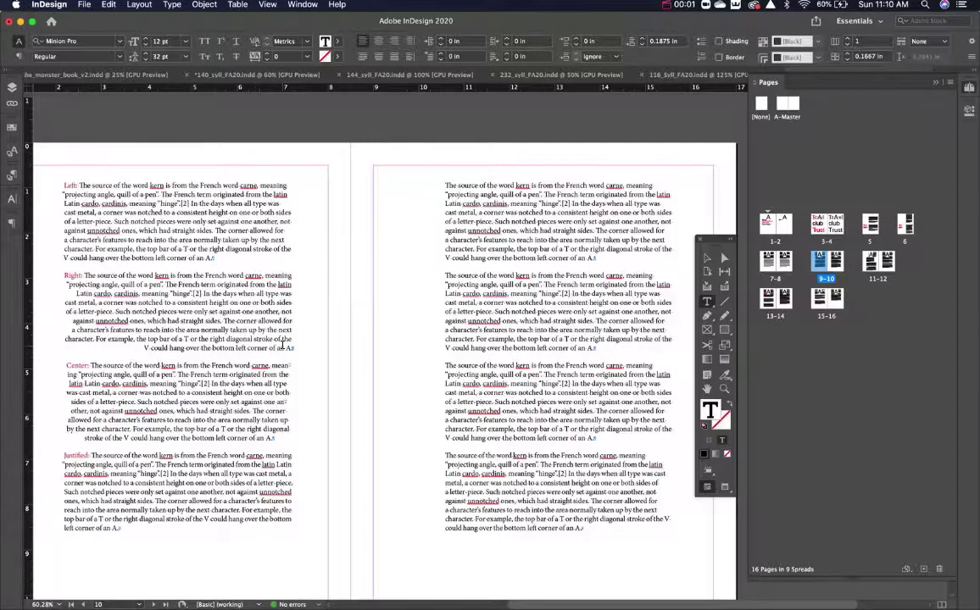
# Select the right page's second paragraph, stepping from the word 'pieces' to its line to the paragraph.
pyautogui.hscroll(-1, 271, 330)
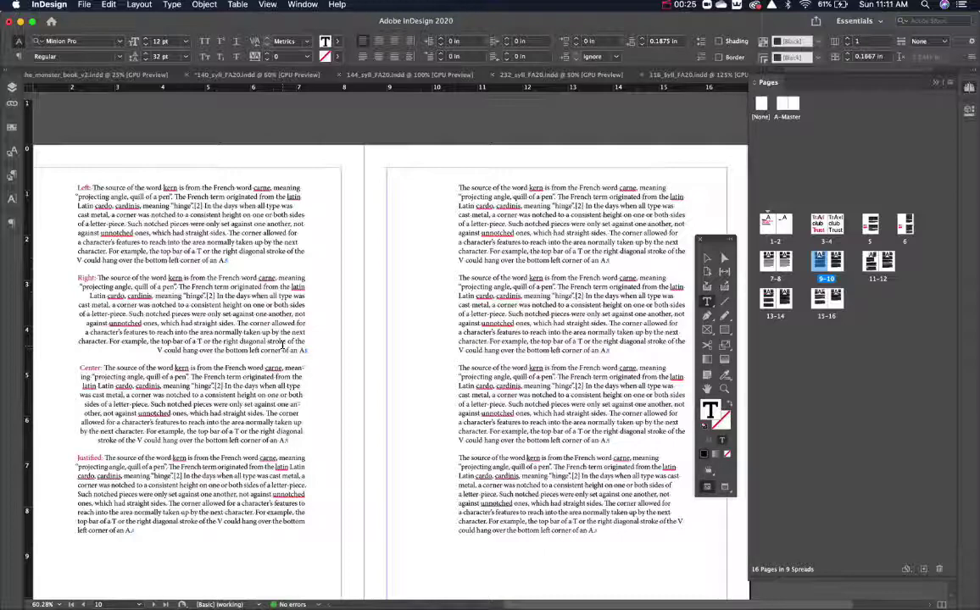
pyautogui.click(459, 187)
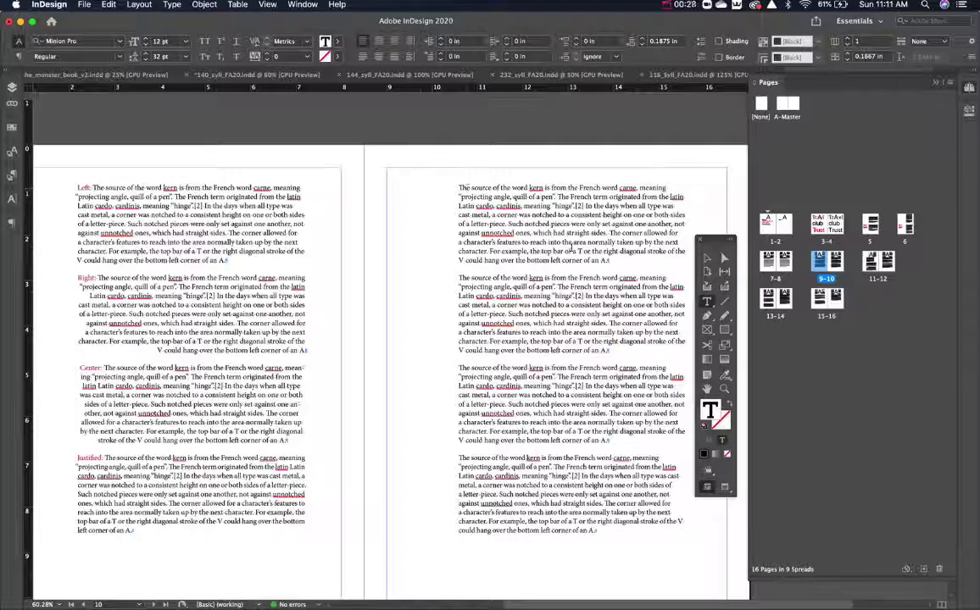
pyautogui.tripleClick(553, 314)
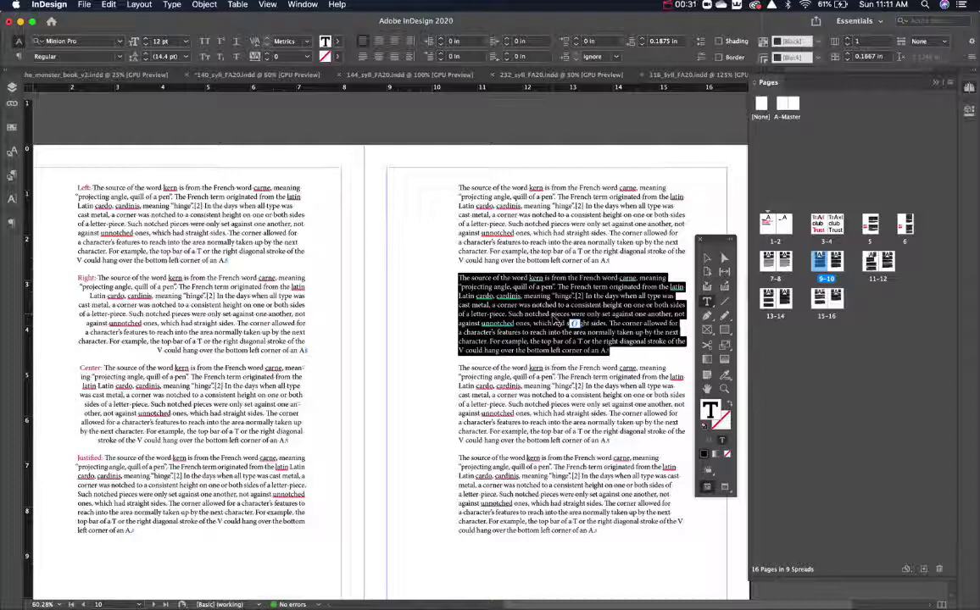
pyautogui.click(551, 316)
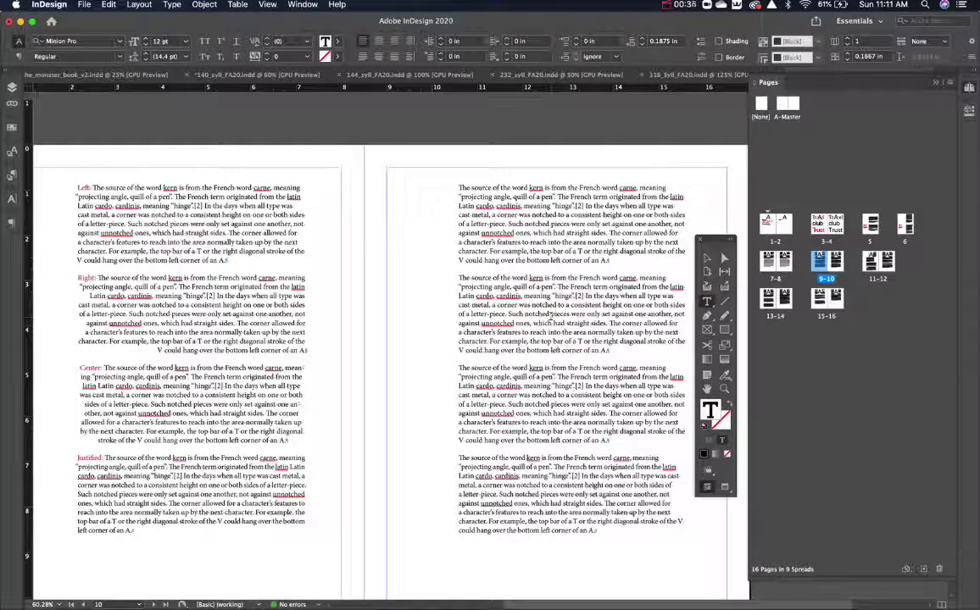
pyautogui.doubleClick(560, 314)
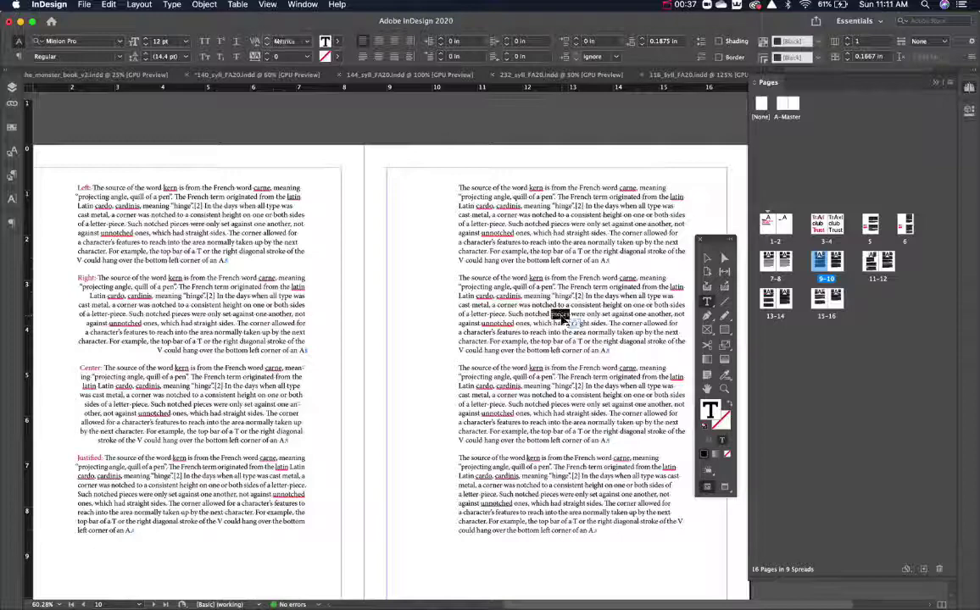
pyautogui.tripleClick(562, 319)
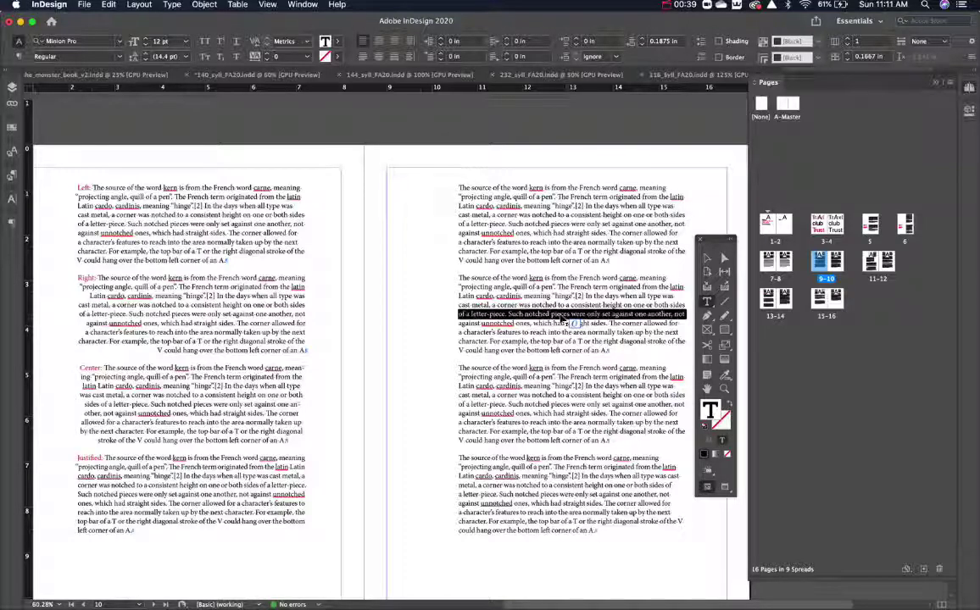
pyautogui.click(561, 319)
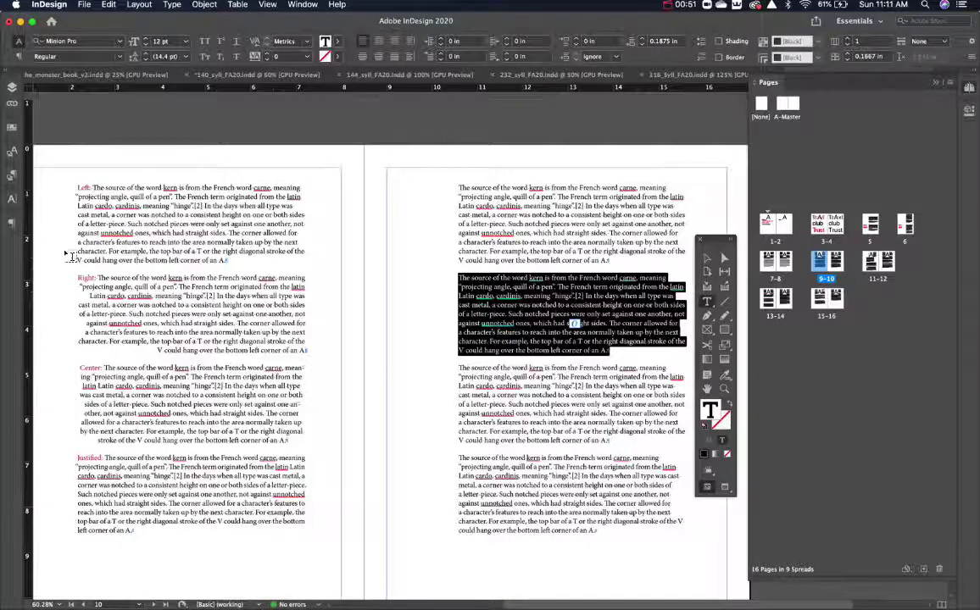
# Centre the second paragraph in the Paragraph panel, then align the third paragraph right.
pyautogui.click(12, 225)
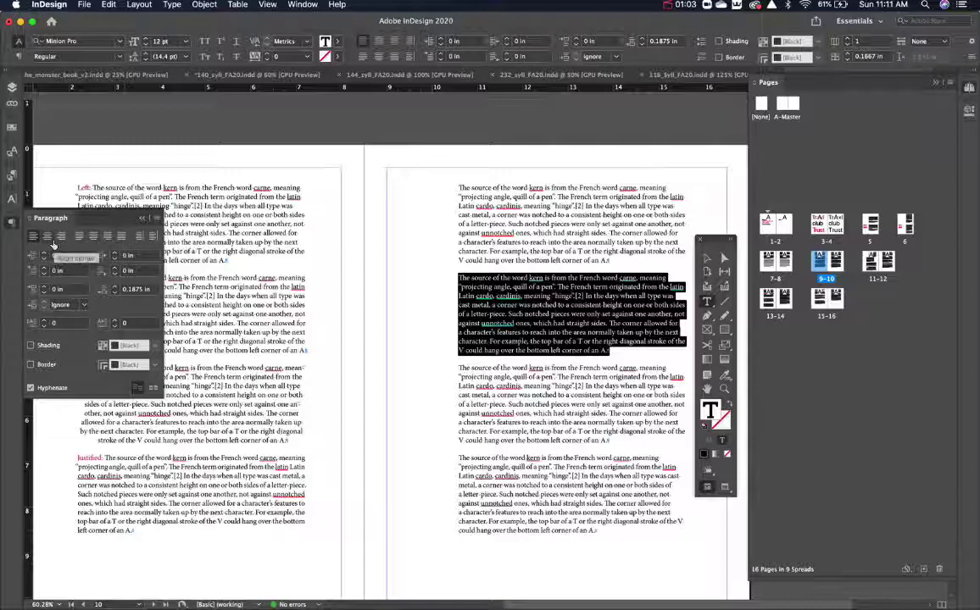
pyautogui.click(64, 242)
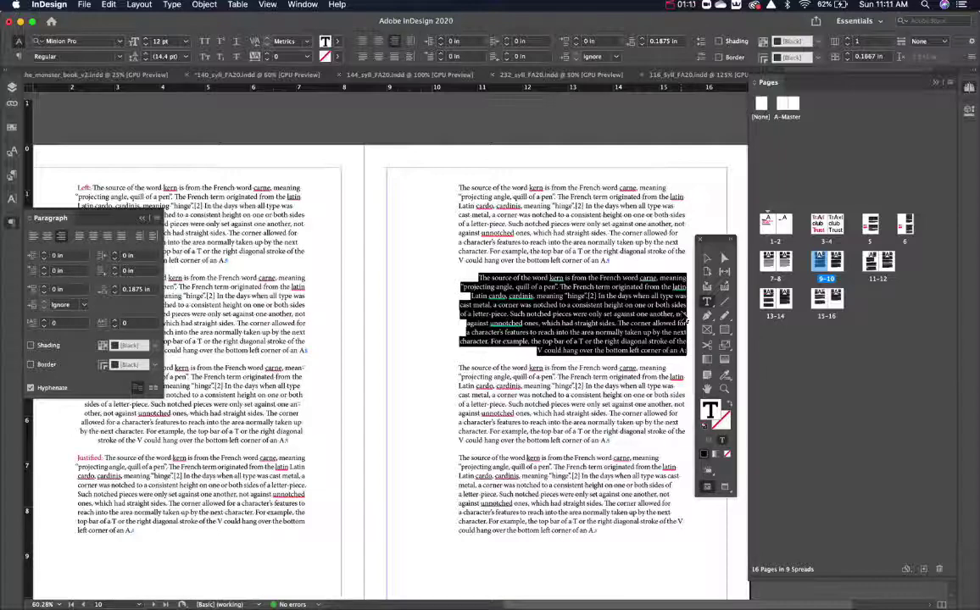
pyautogui.press('super+shift+l')
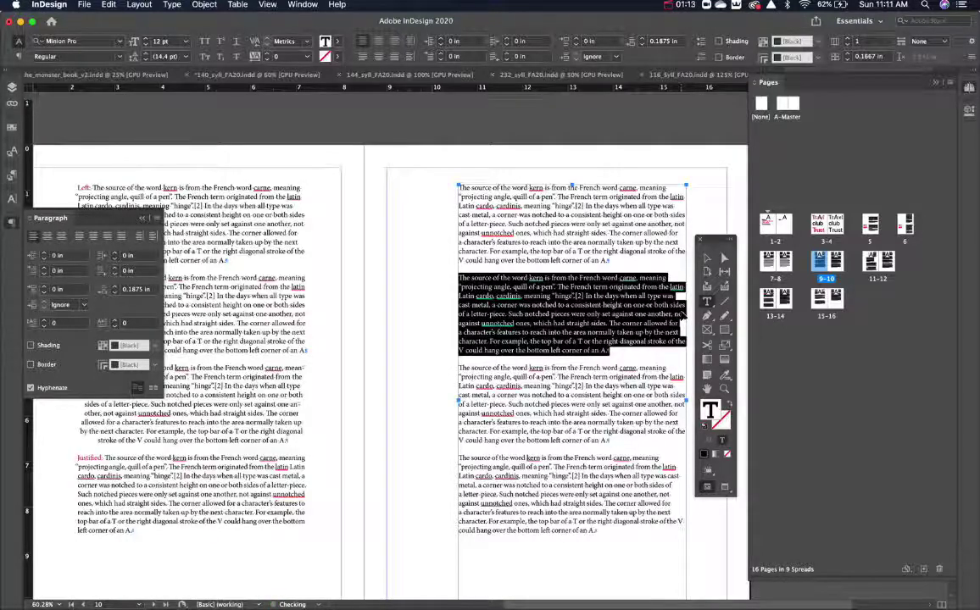
pyautogui.click(46, 237)
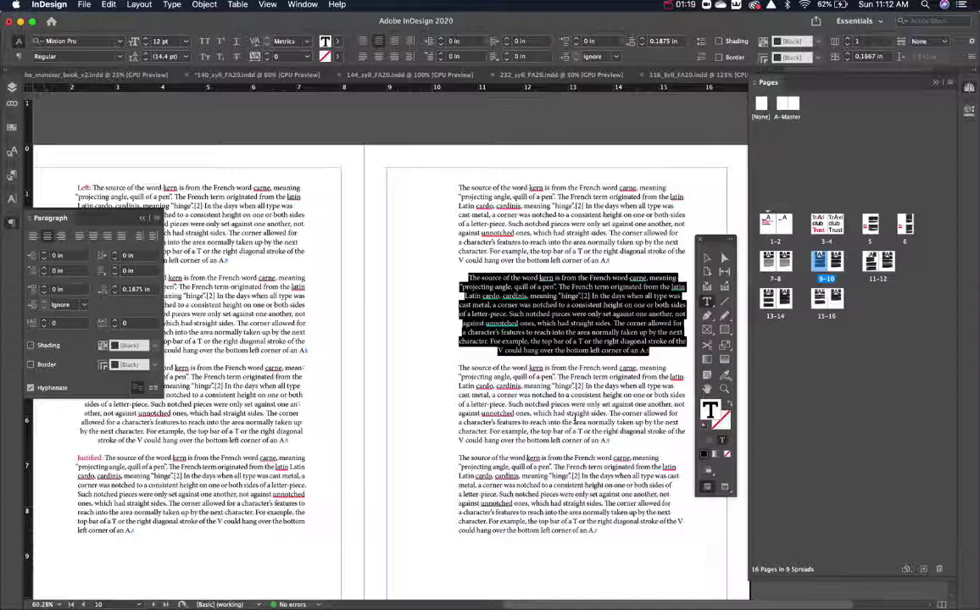
pyautogui.moveTo(608, 441); pyautogui.dragTo(455, 366)
pyautogui.press('super+shift+r')
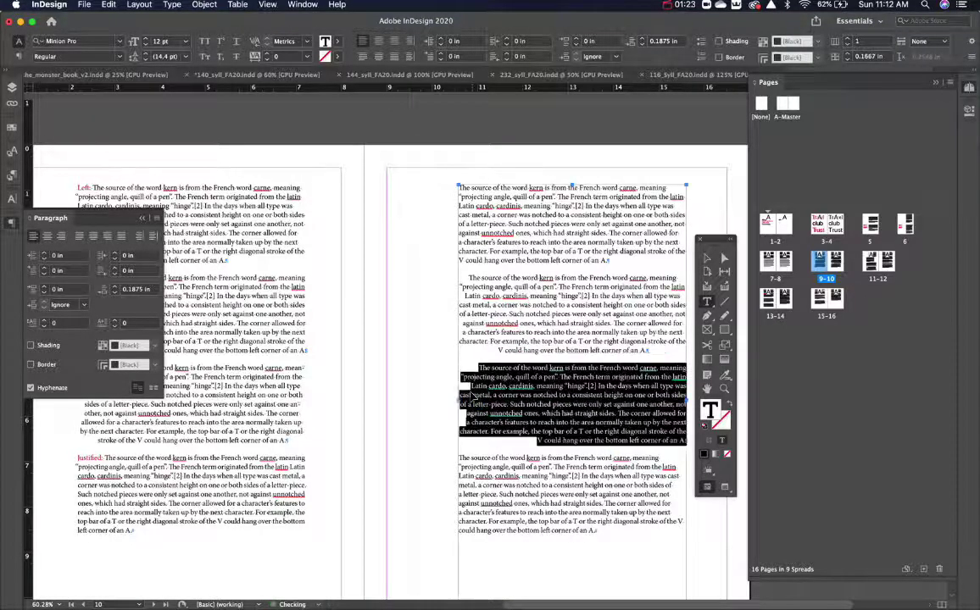
# Select the fourth paragraph and try each Justify option, ending on Justify with Last Line Aligned Left.
pyautogui.click(590, 492)
pyautogui.tripleClick(600, 494)
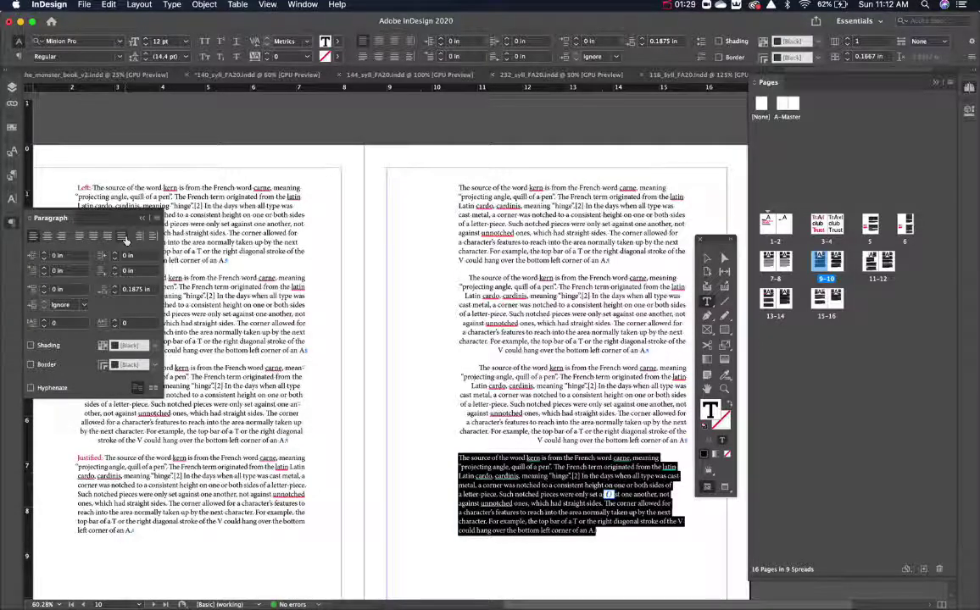
pyautogui.click(78, 237)
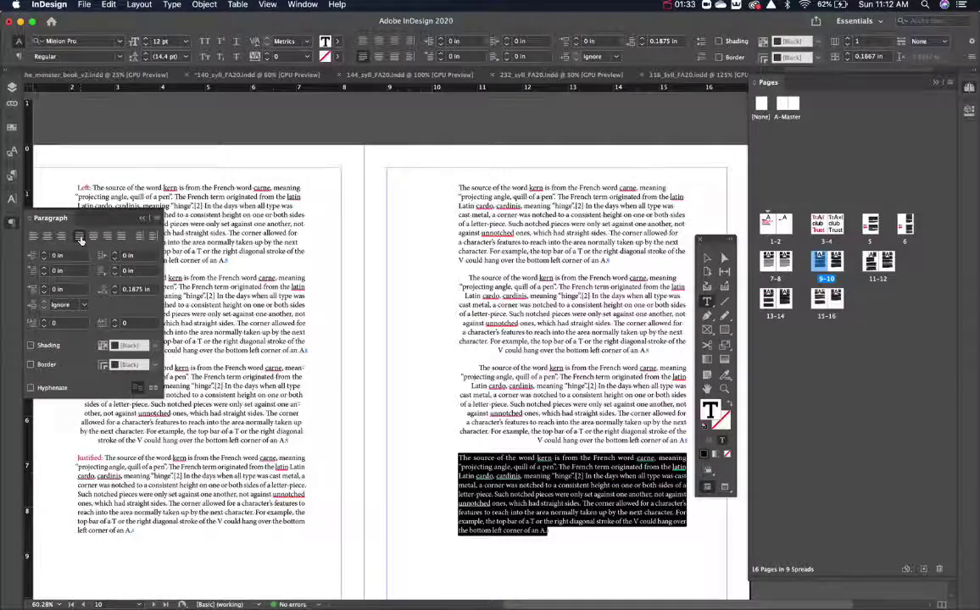
pyautogui.click(93, 238)
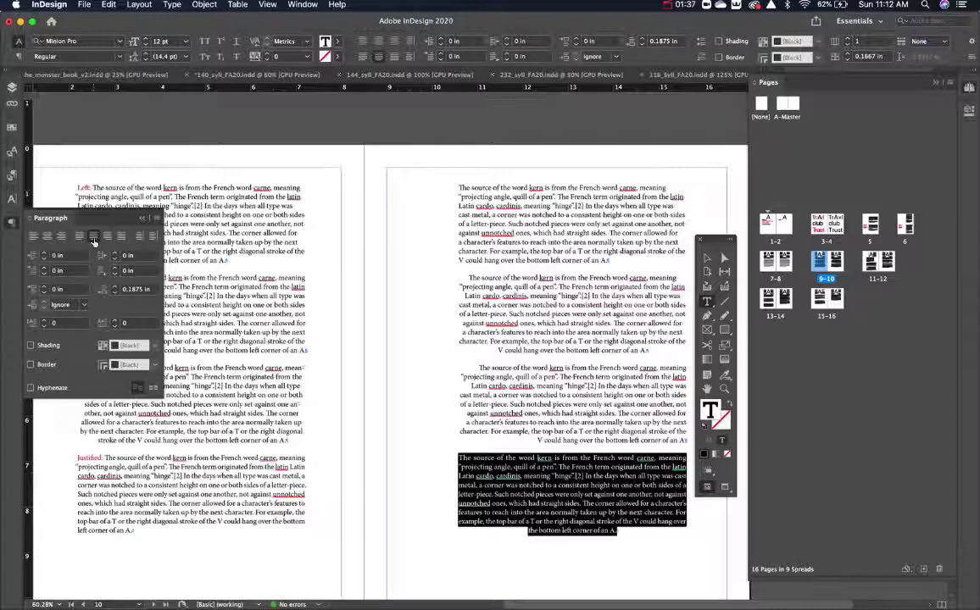
pyautogui.click(107, 236)
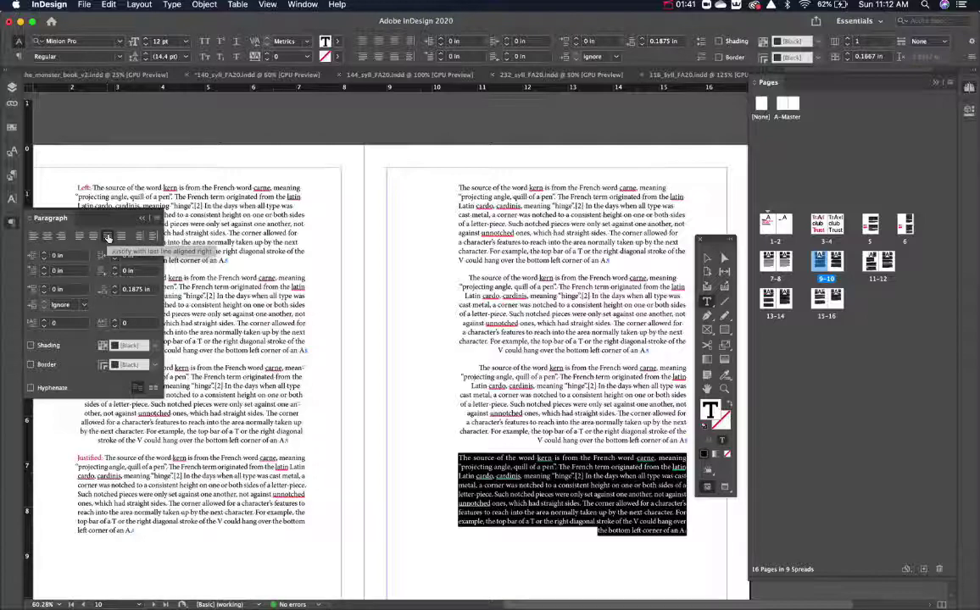
pyautogui.click(121, 236)
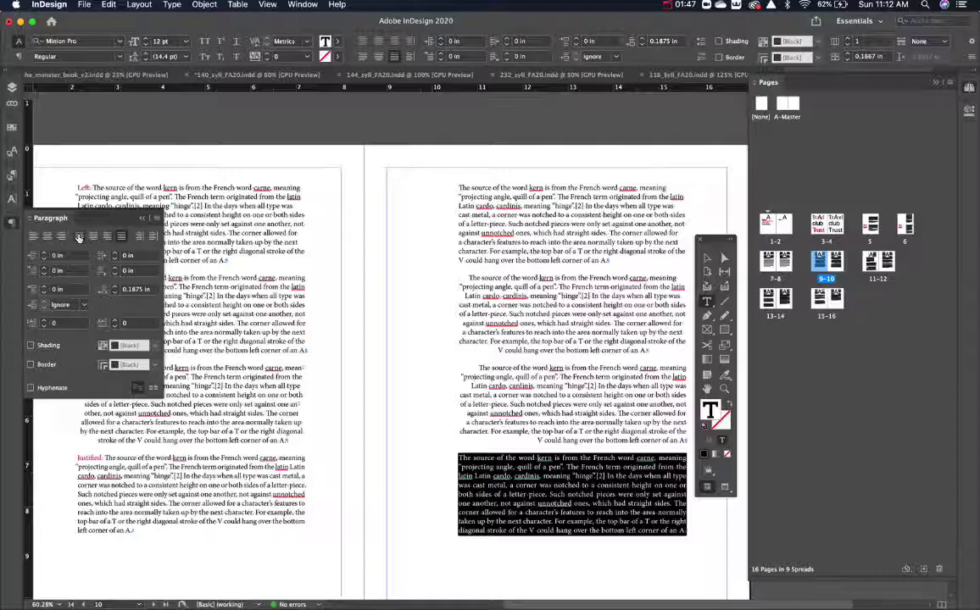
pyautogui.click(79, 236)
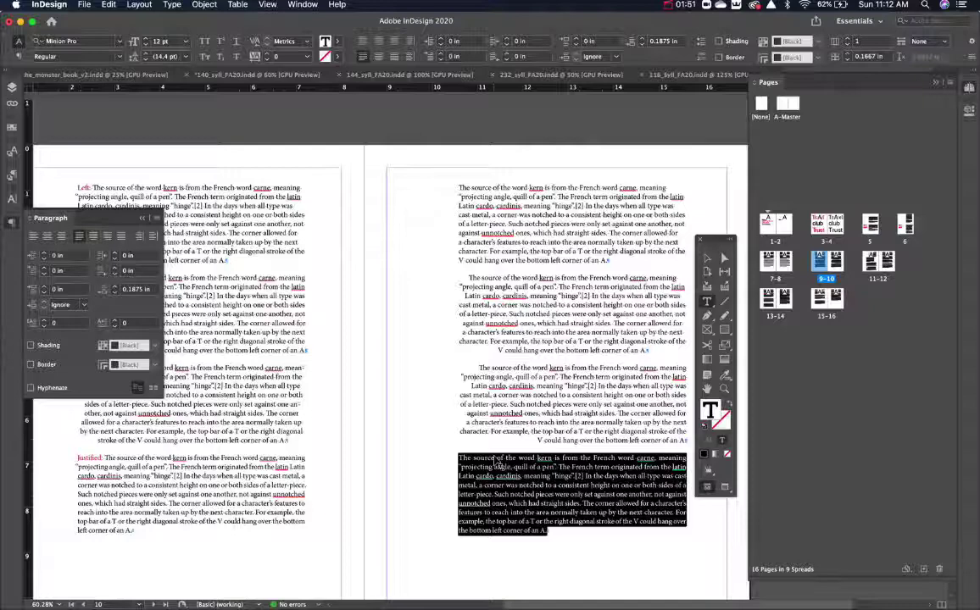
# View the page at 100% in Preview screen mode, then select the justified paragraph.
pyautogui.press('super+1')
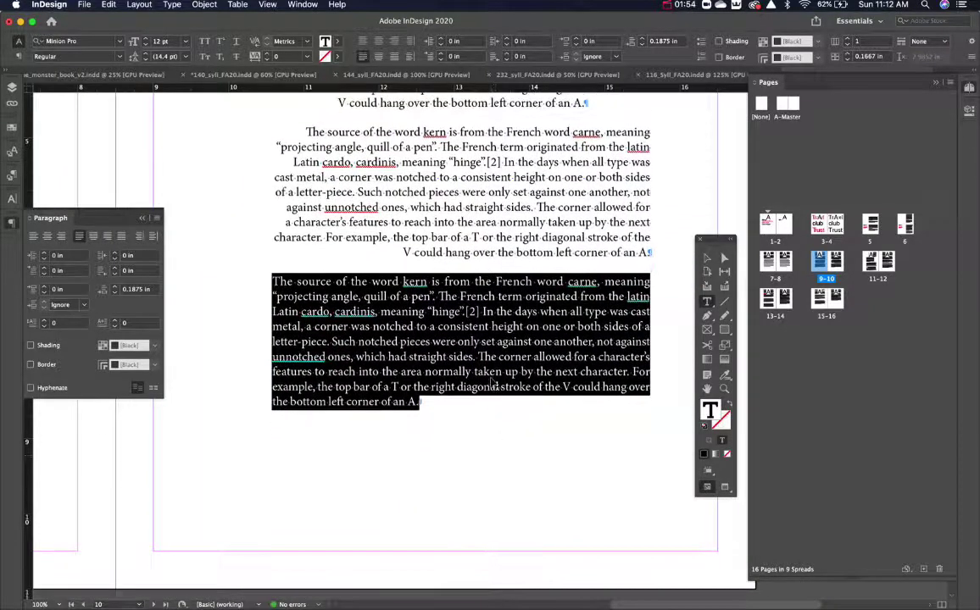
pyautogui.click(490, 374)
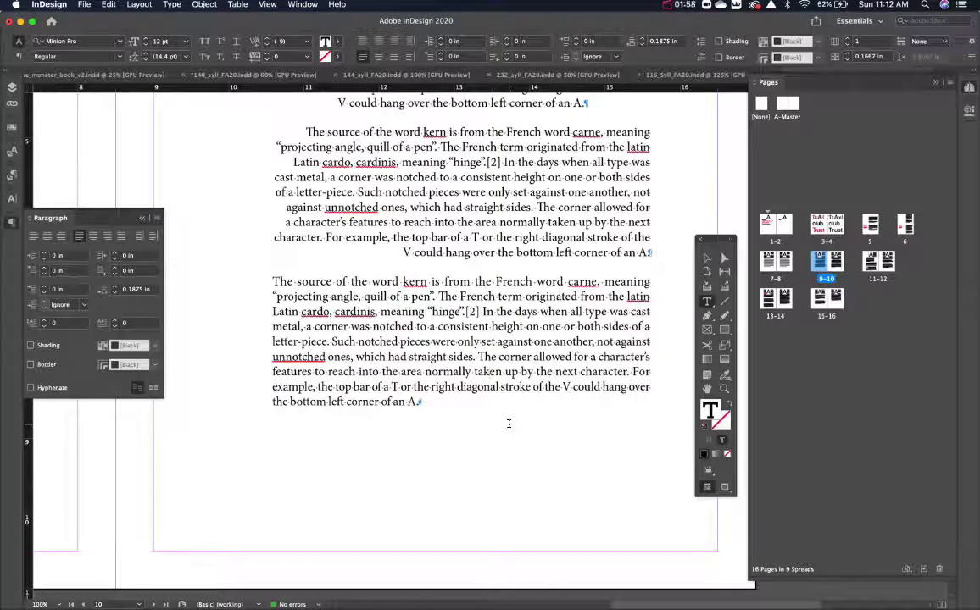
pyautogui.click(185, 458)
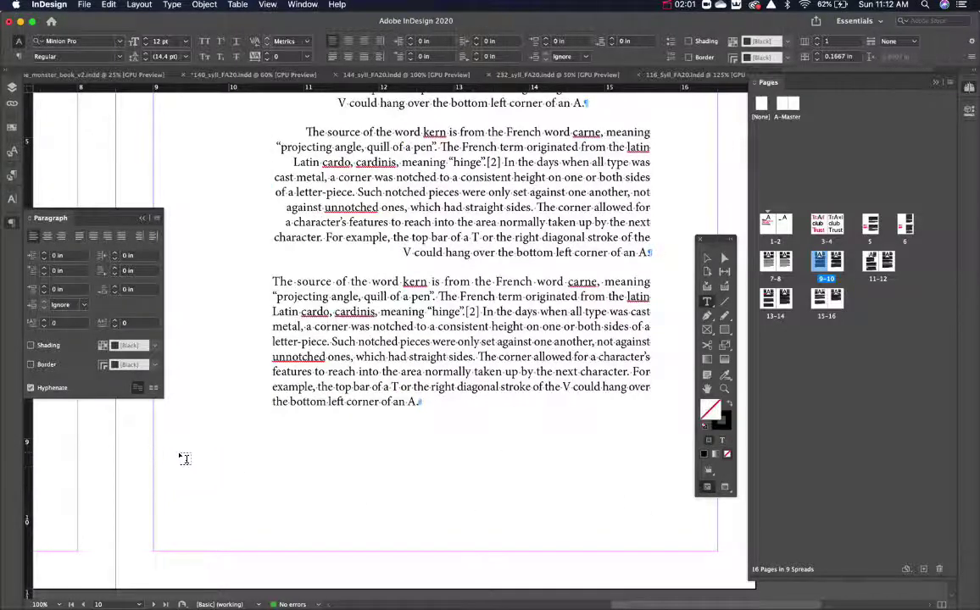
pyautogui.press('w')
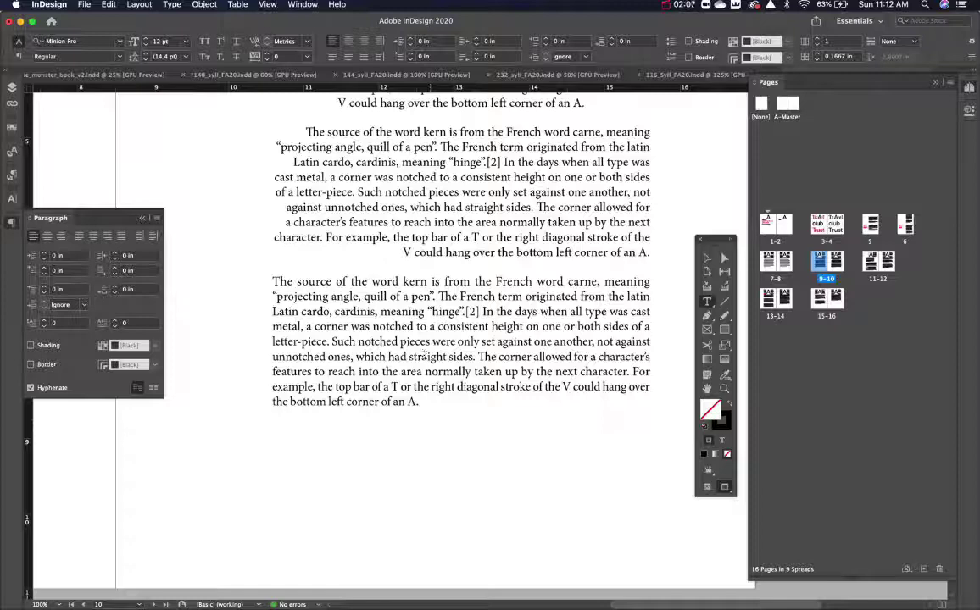
pyautogui.doubleClick(329, 326)
pyautogui.doubleClick(328, 325)
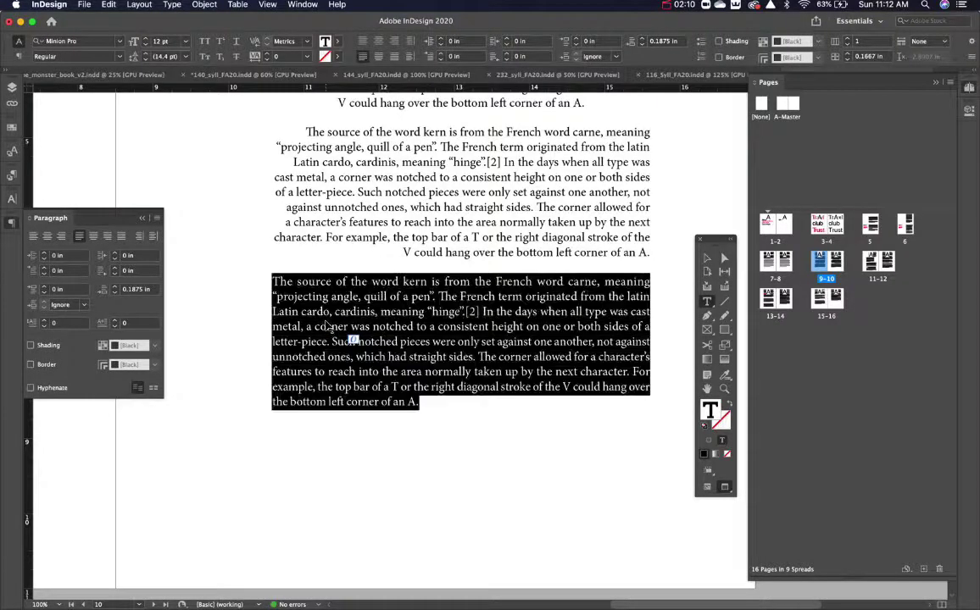
pyautogui.click(158, 222)
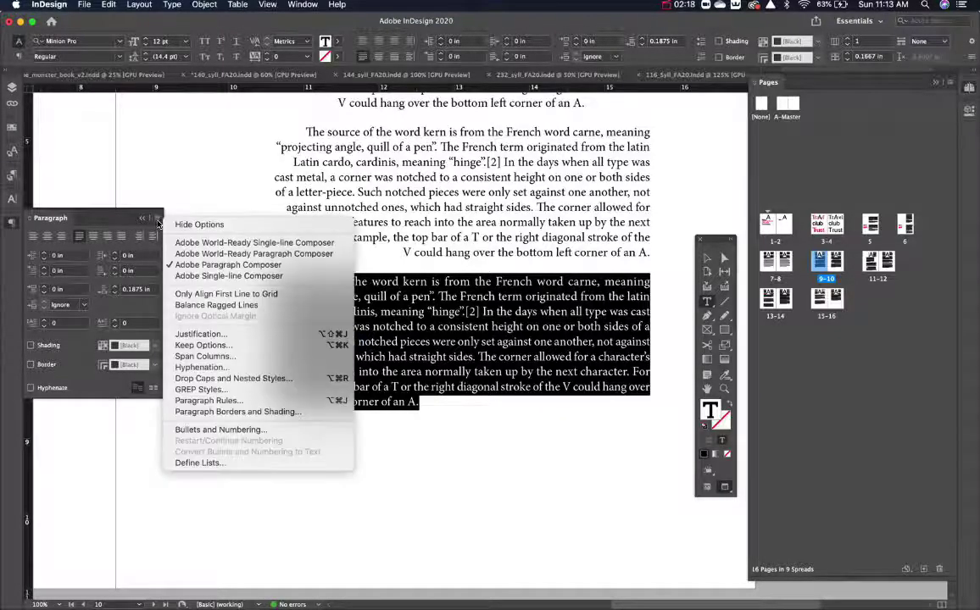
pyautogui.click(218, 337)
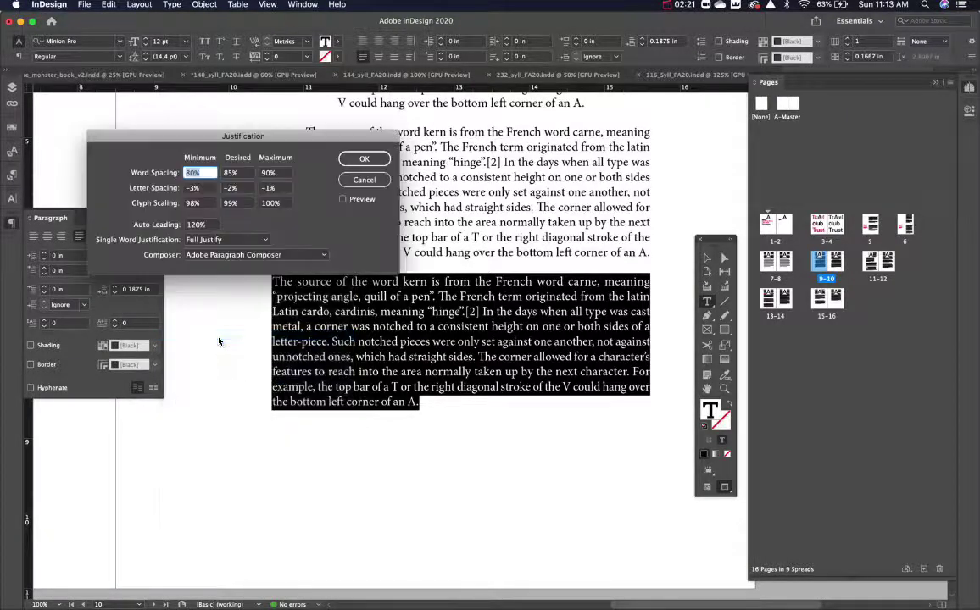
pyautogui.moveTo(257, 149); pyautogui.dragTo(375, 87)
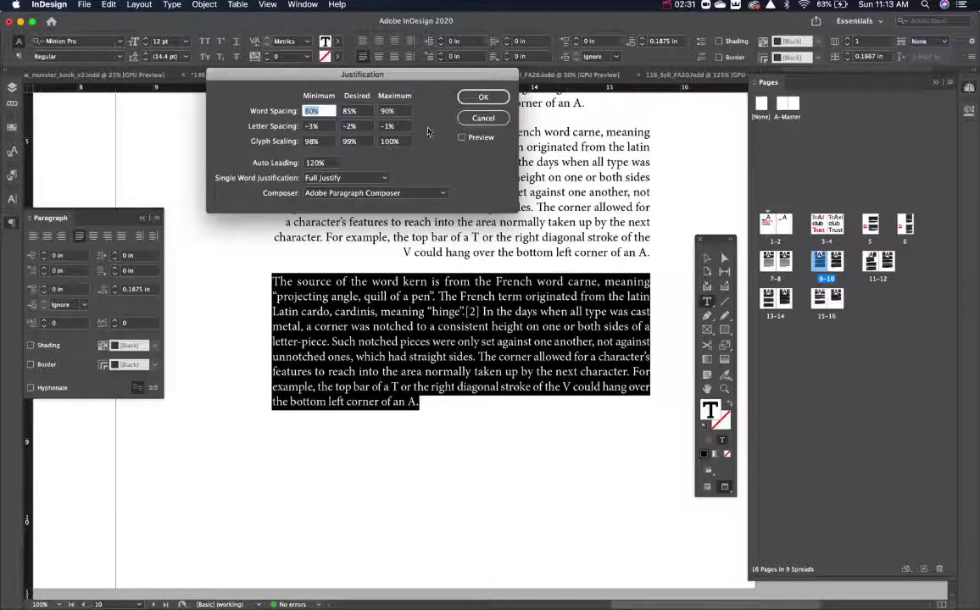
pyautogui.click(481, 118)
pyautogui.tripleClick(509, 202)
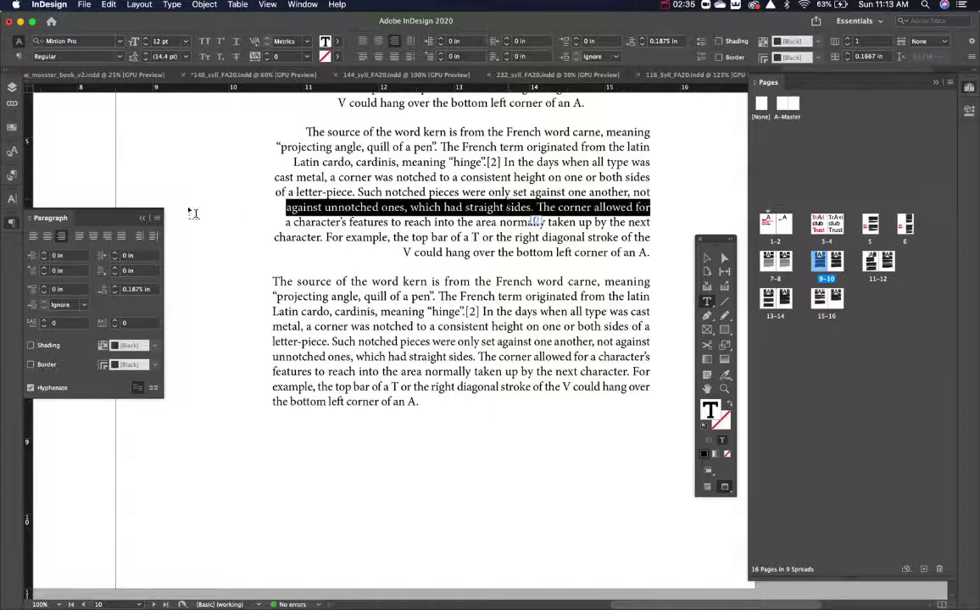
pyautogui.click(156, 218)
pyautogui.click(200, 334)
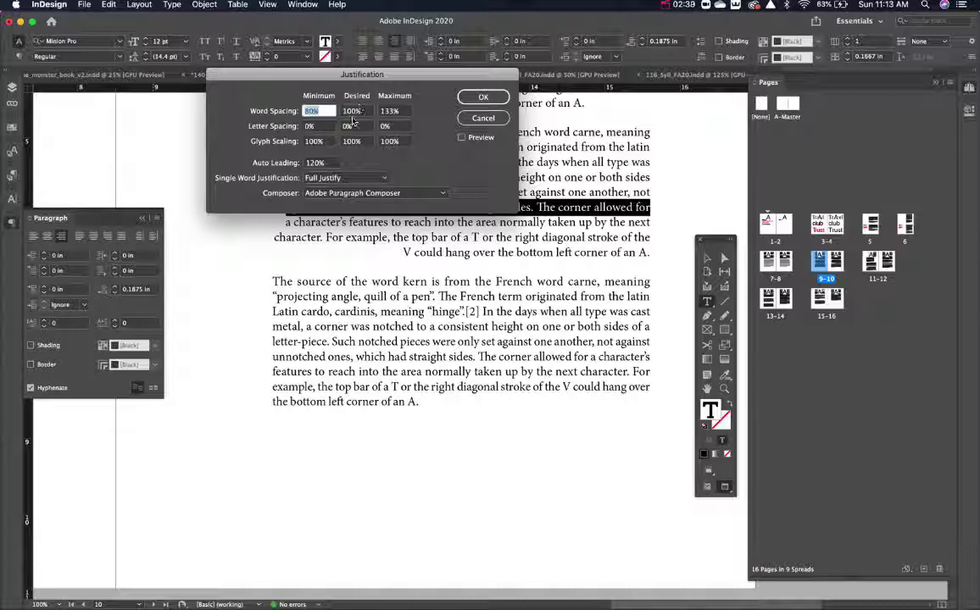
pyautogui.moveTo(390, 68); pyautogui.dragTo(215, 67)
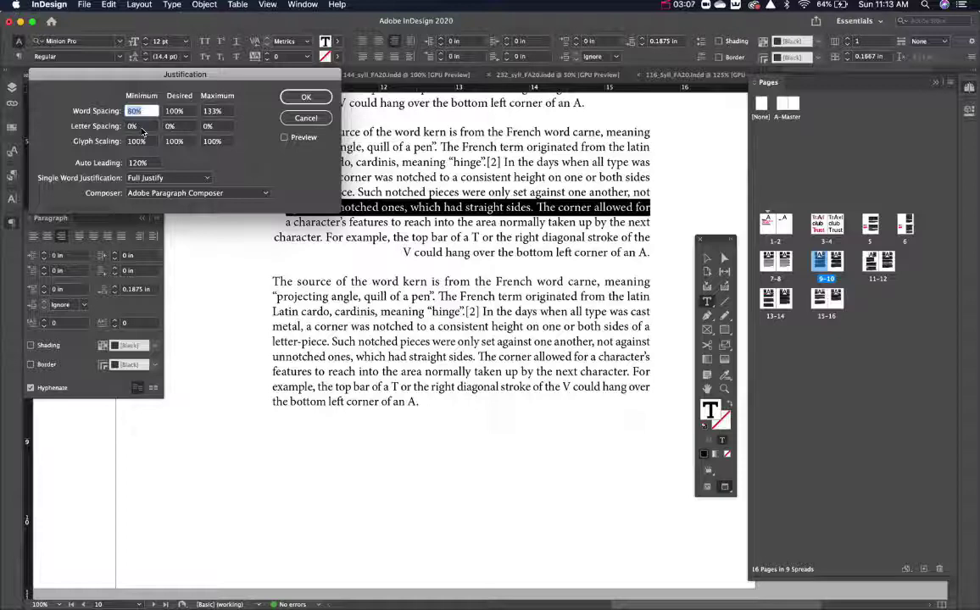
# Set the justified paragraph's word spacing 80/85/90%, letter spacing -3/-2/-1% and glyph scaling 98/99/100%.
pyautogui.click(308, 115)
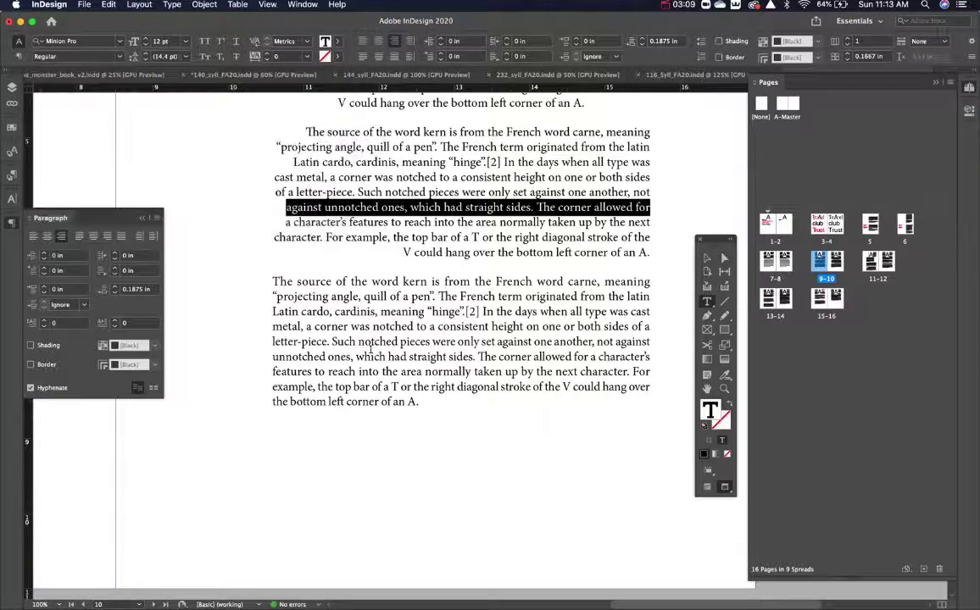
pyautogui.tripleClick(334, 322)
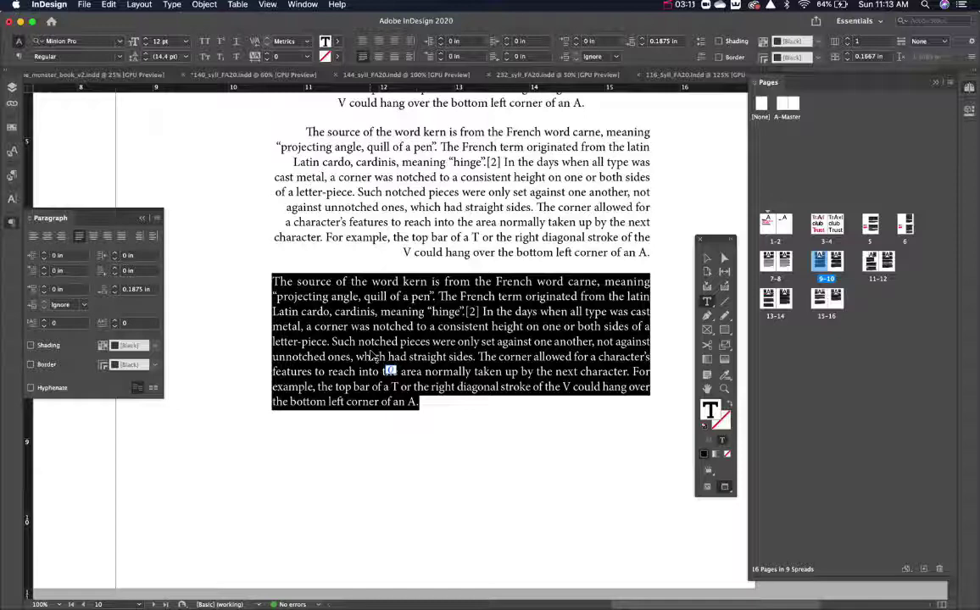
pyautogui.press('super+alt+shift+j')
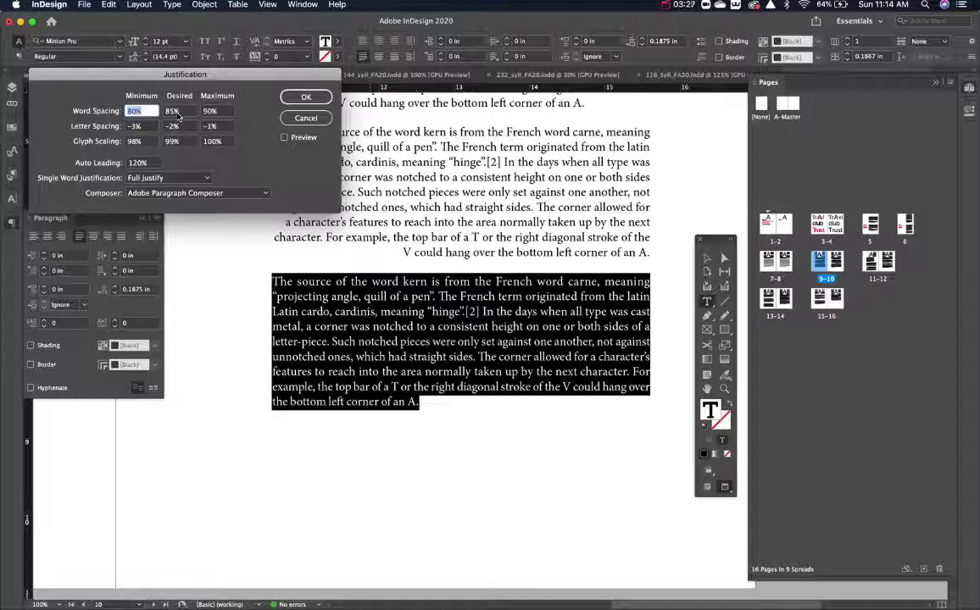
pyautogui.click(285, 138)
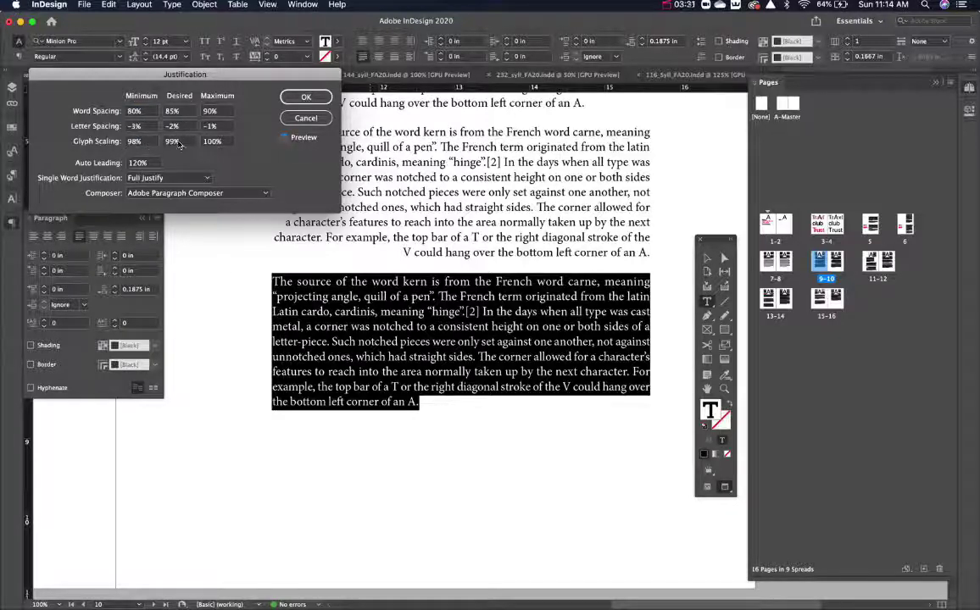
# Choose Adobe Single-line Composer in the Justification dialog, preview it, and apply with OK.
pyautogui.click(169, 192)
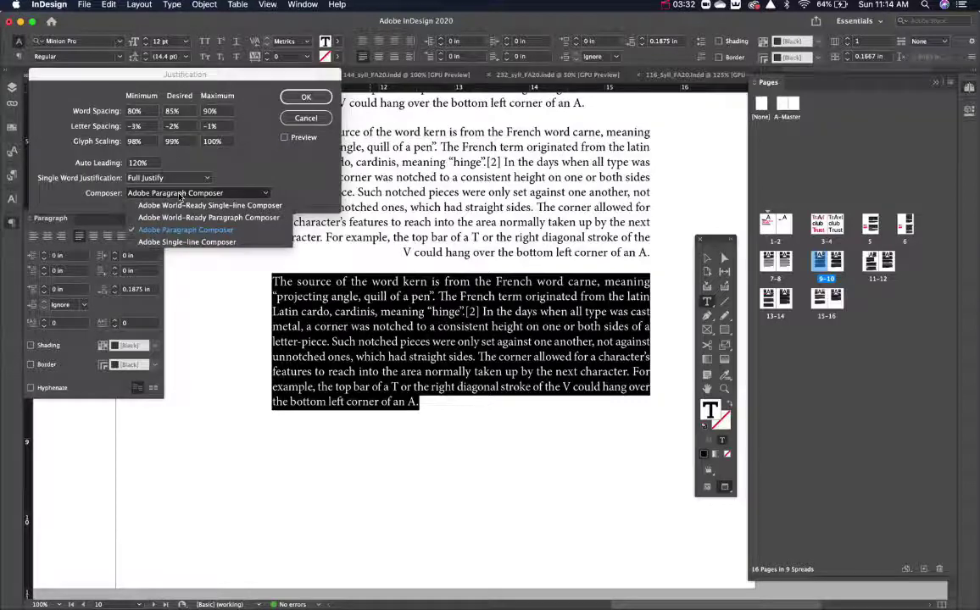
pyautogui.click(203, 243)
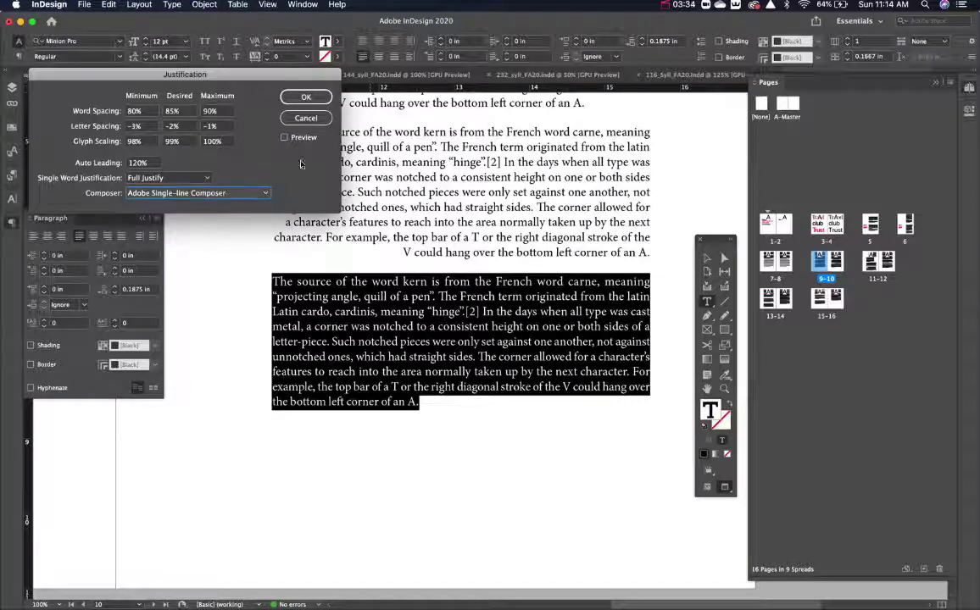
pyautogui.click(284, 137)
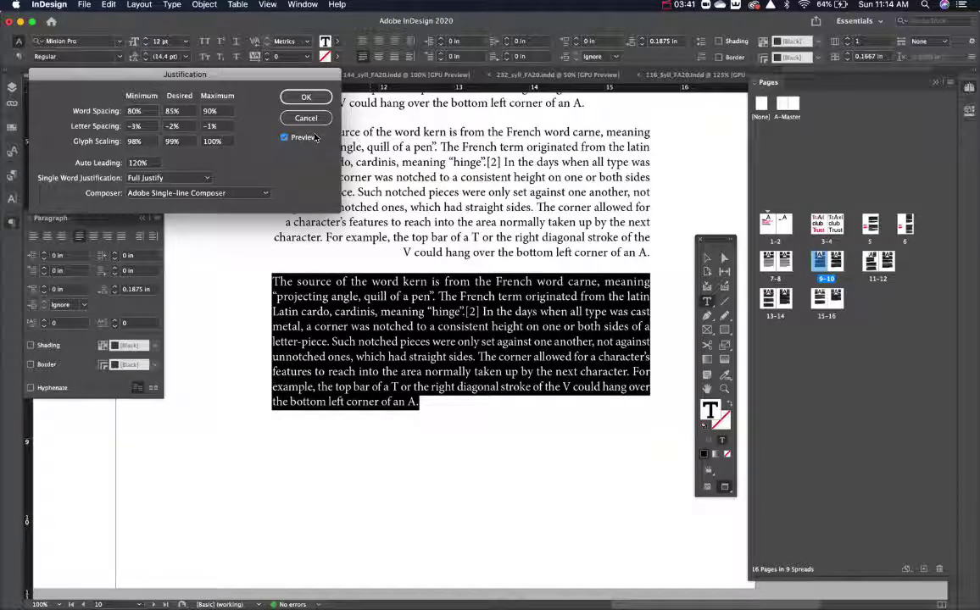
pyautogui.click(247, 195)
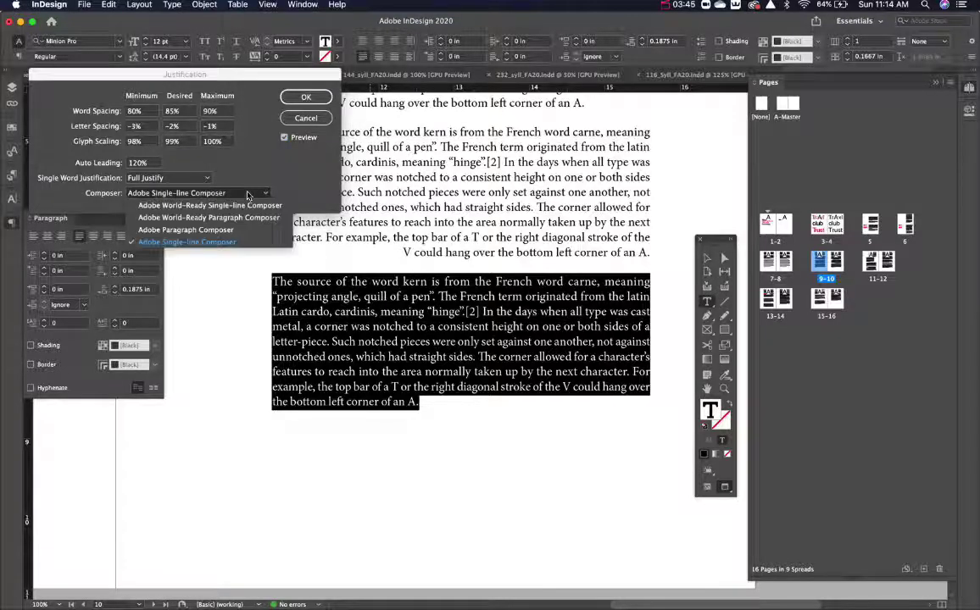
pyautogui.click(306, 191)
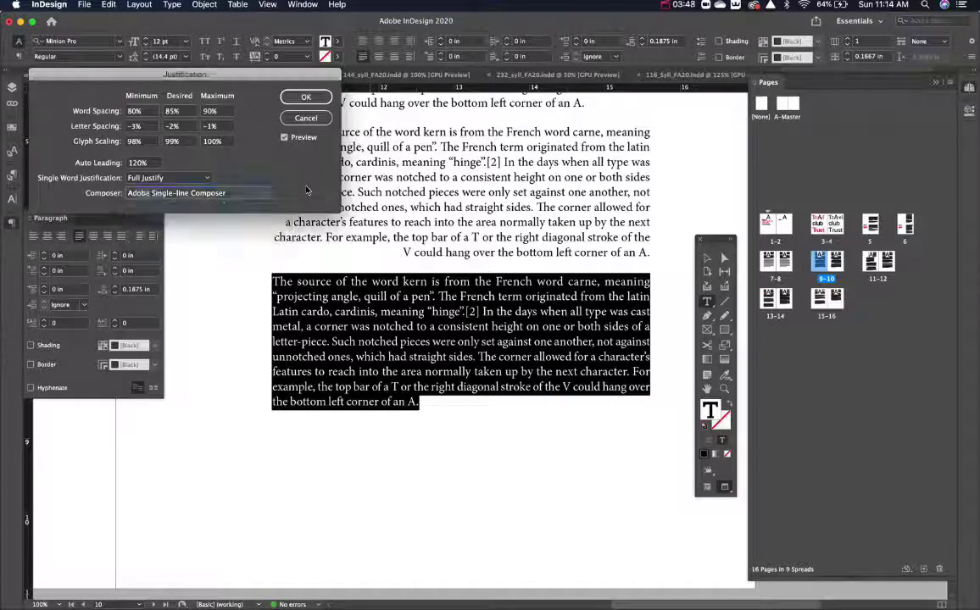
pyautogui.click(307, 97)
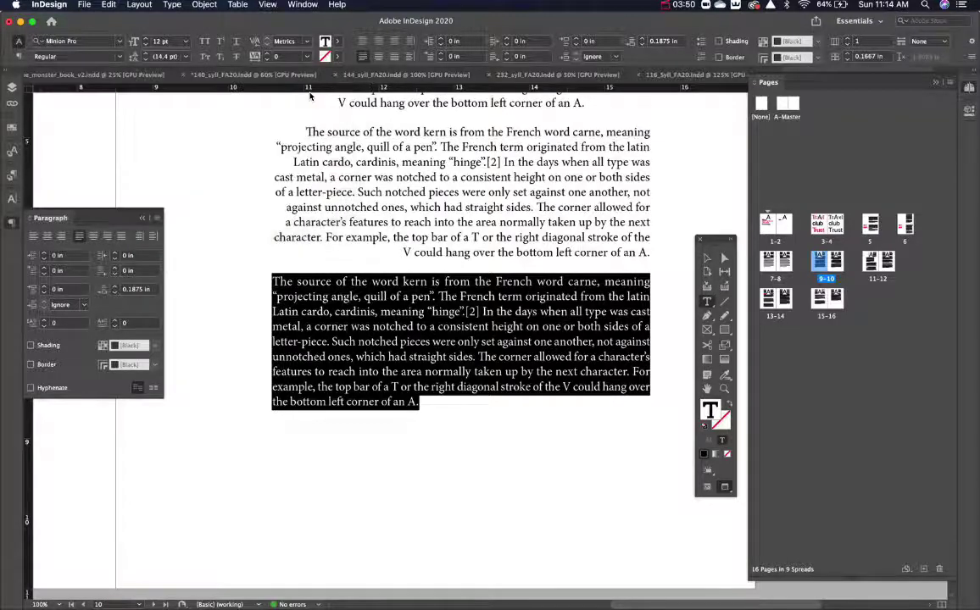
# Enable Optical Margin Alignment at 12 pt in the Story panel from Window > Type & Tables.
pyautogui.click(8, 207)
pyautogui.click(302, 4)
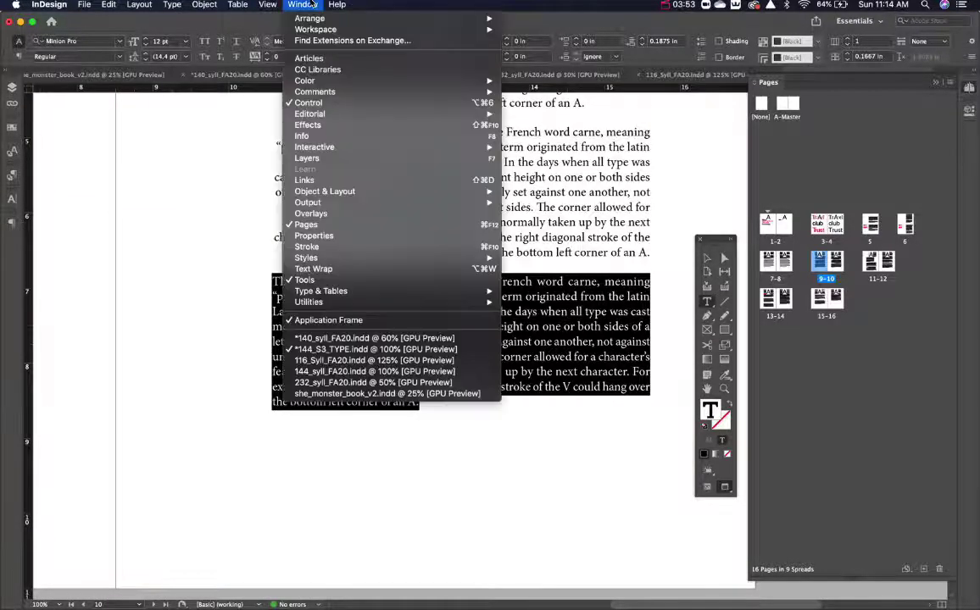
pyautogui.moveTo(372, 297)
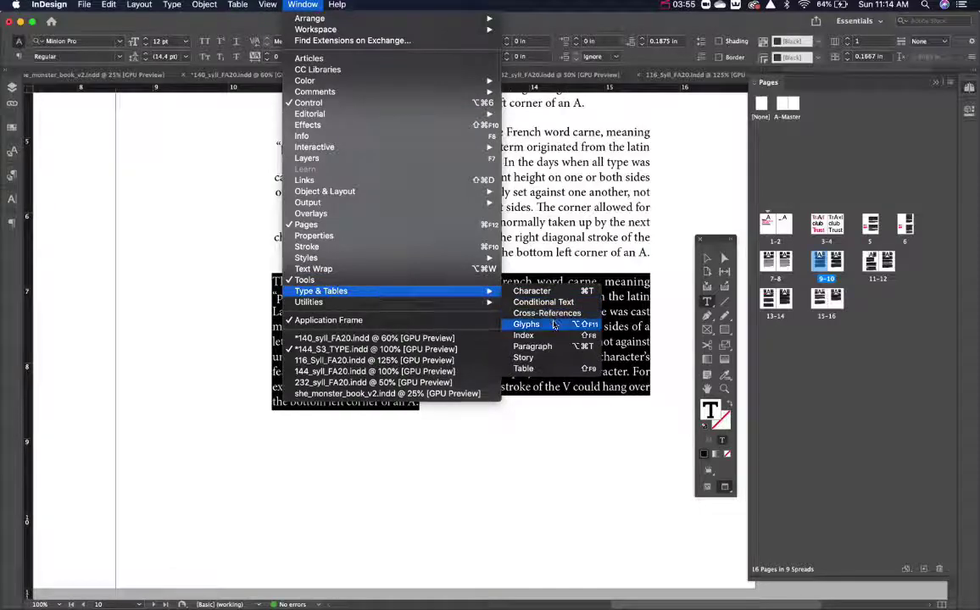
pyautogui.click(537, 362)
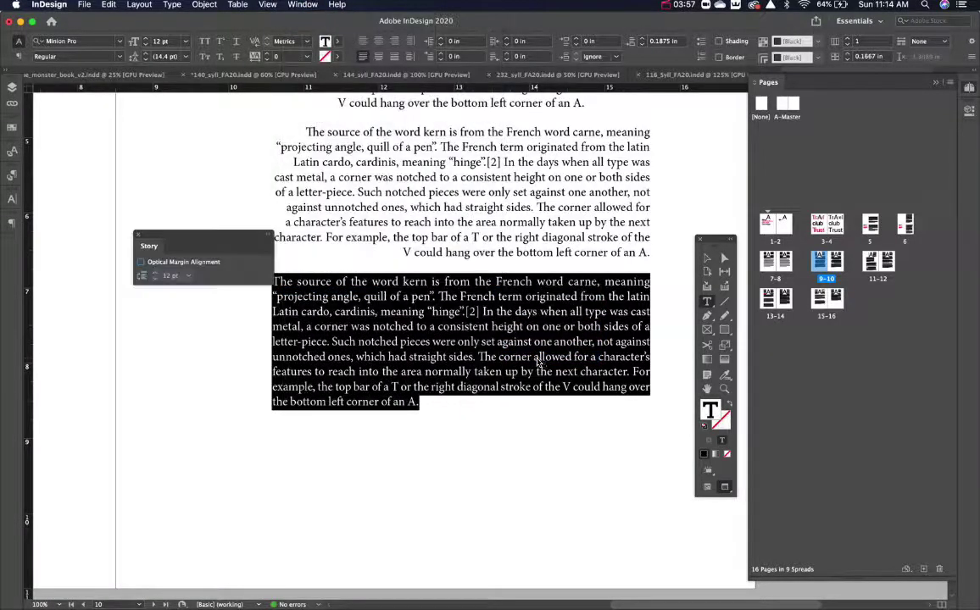
pyautogui.moveTo(246, 212); pyautogui.dragTo(252, 183)
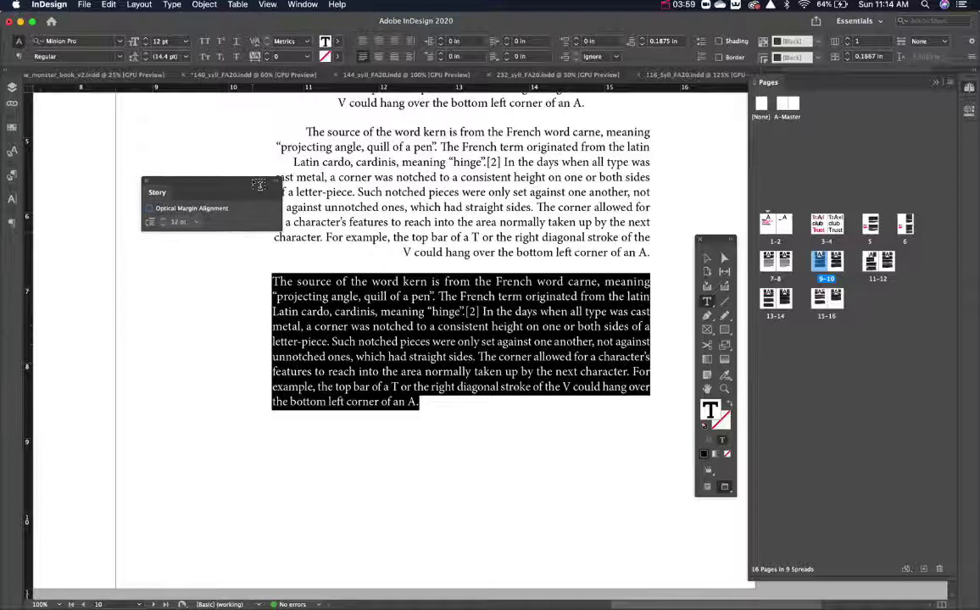
pyautogui.click(150, 210)
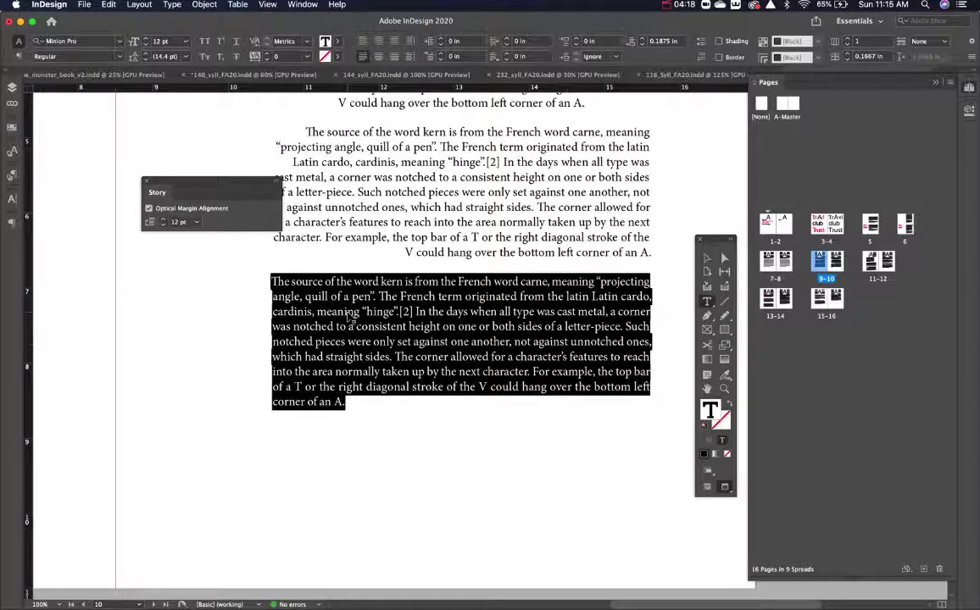
pyautogui.click(402, 340)
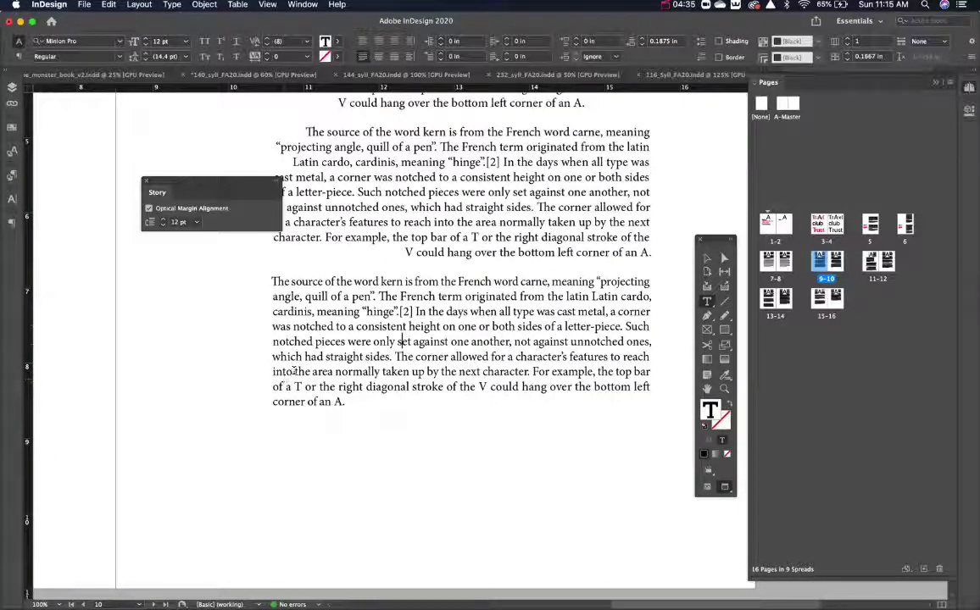
# Apply negative tracking to the closing lines until the lone 'T' and 'an A.' pull up.
pyautogui.moveTo(266, 337); pyautogui.dragTo(250, 354)
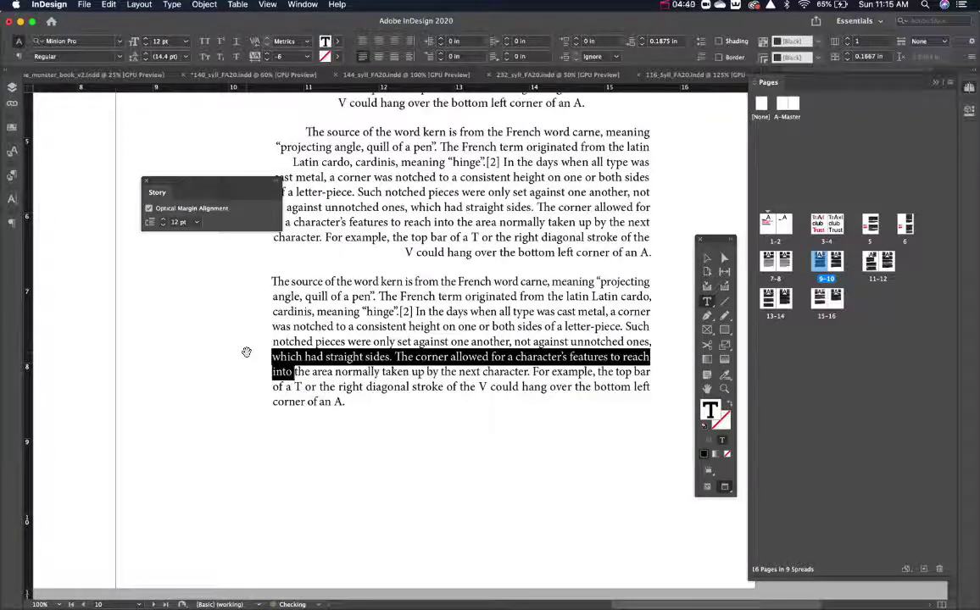
pyautogui.hotkey('alt', 'Left')
pyautogui.hotkey('alt', 'Left')
pyautogui.hotkey('alt', 'Left')
pyautogui.hotkey('alt', 'Left')
pyautogui.hotkey('alt', 'Left')
pyautogui.hotkey('alt', 'Left')
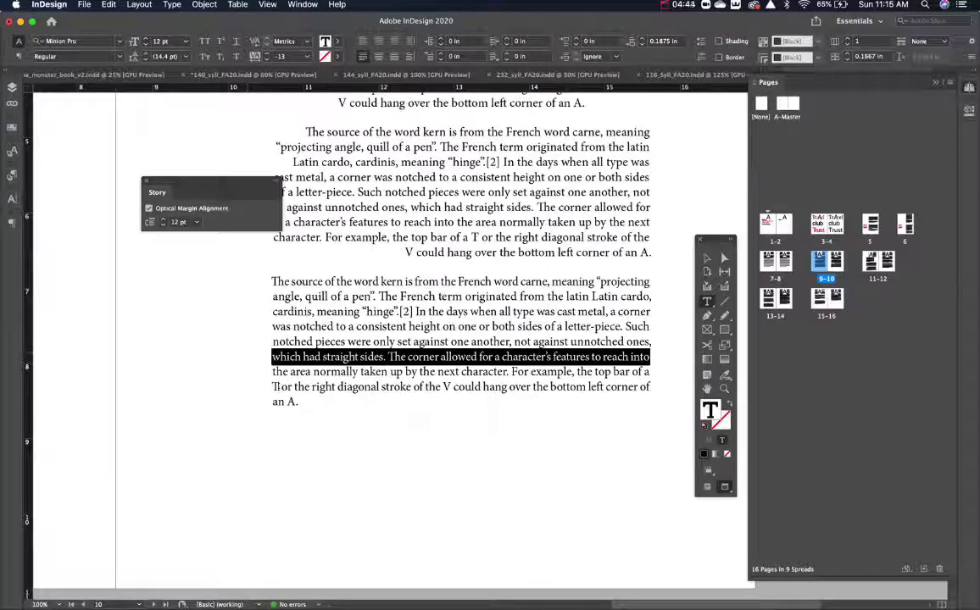
pyautogui.moveTo(275, 386); pyautogui.dragTo(247, 369)
pyautogui.hotkey('alt', 'Left')
pyautogui.hotkey('alt', 'Left')
pyautogui.hotkey('alt', 'Left')
pyautogui.hotkey('alt', 'Left')
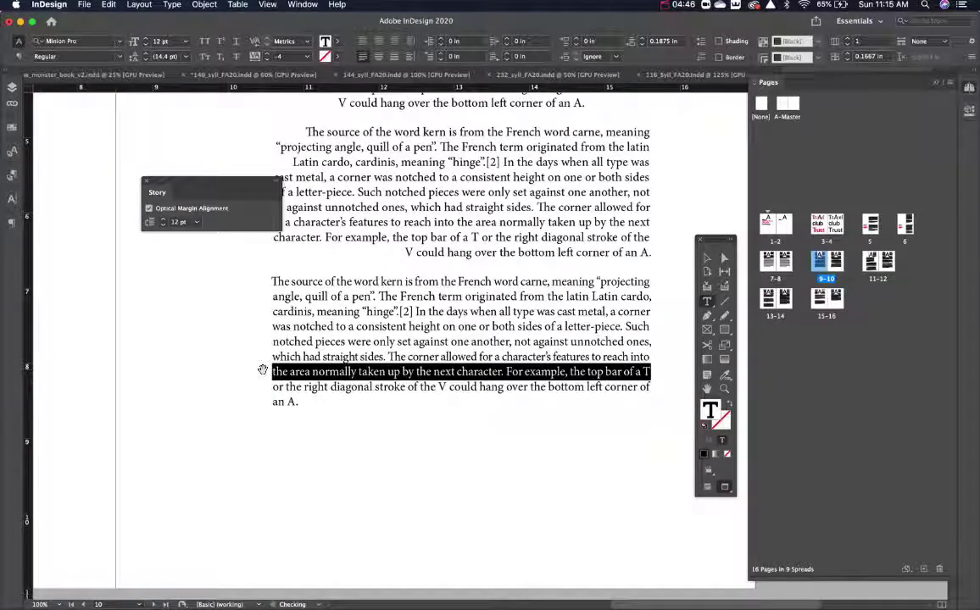
pyautogui.moveTo(299, 401); pyautogui.dragTo(258, 378)
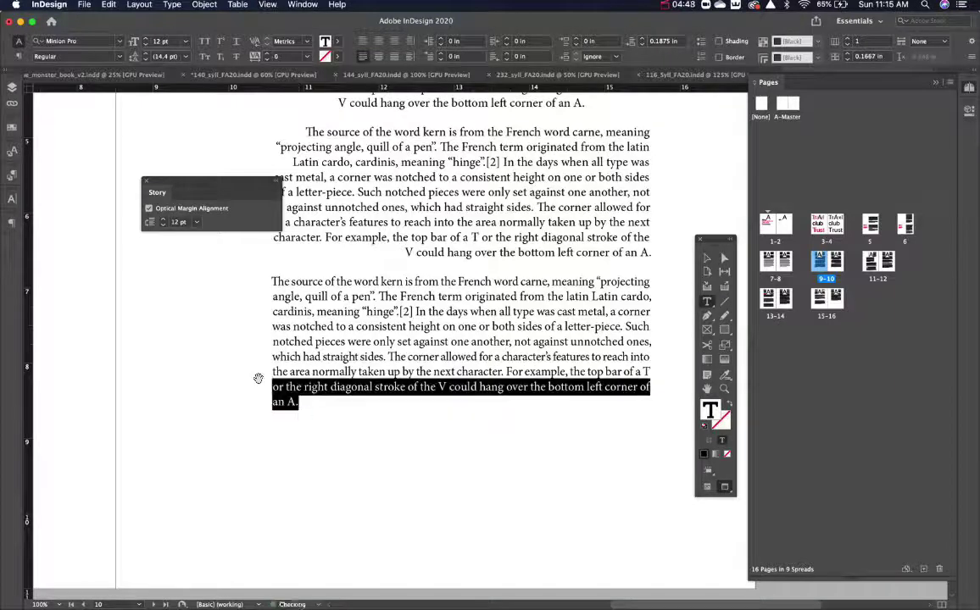
pyautogui.hotkey('alt', 'Left')
pyautogui.hotkey('alt', 'Left')
pyautogui.hotkey('alt', 'Left')
pyautogui.hotkey('alt', 'Left')
pyautogui.hotkey('alt', 'Left')
pyautogui.hotkey('alt', 'Left')
pyautogui.hotkey('alt', 'Left')
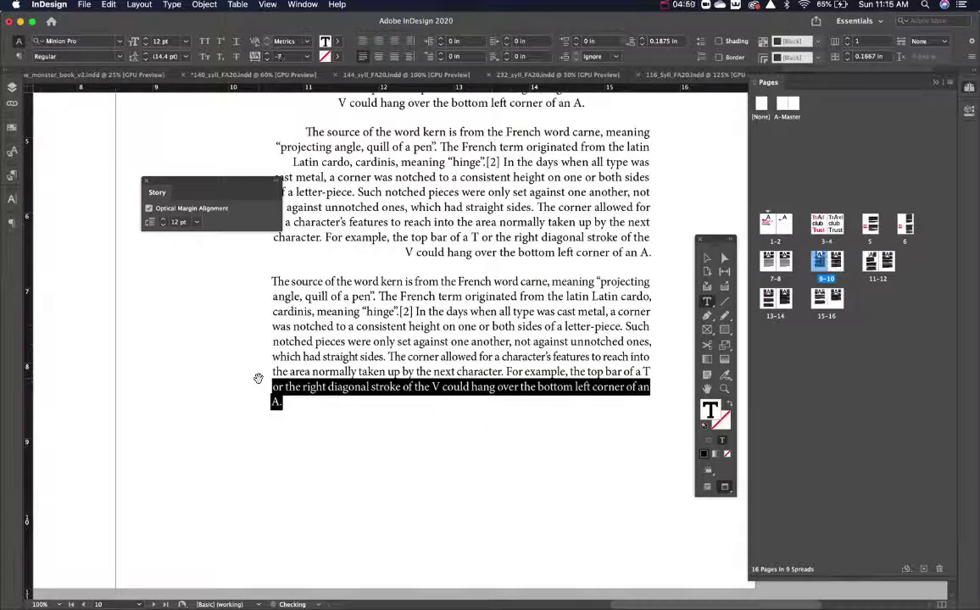
pyautogui.hotkey('alt', 'Left')
pyautogui.hotkey('alt', 'Left')
pyautogui.hotkey('alt', 'Left')
pyautogui.hotkey('alt', 'Left')
pyautogui.hotkey('alt', 'Left')
pyautogui.hotkey('alt', 'Left')
pyautogui.hotkey('alt', 'Left')
pyautogui.hotkey('alt', 'Left')
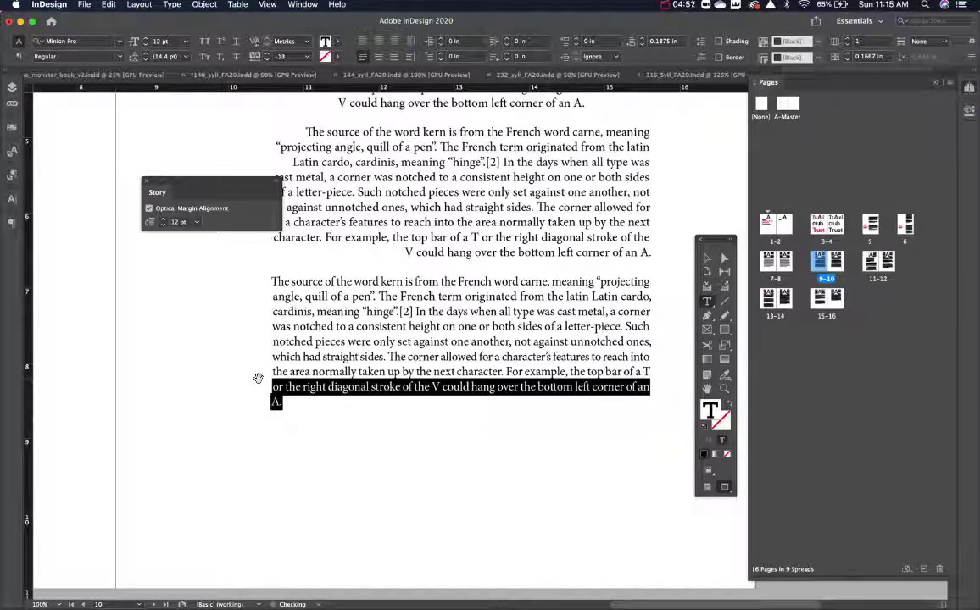
pyautogui.hotkey('alt', 'Left')
pyautogui.hotkey('alt', 'Left')
pyautogui.hotkey('alt', 'Left')
pyautogui.hotkey('alt', 'Left')
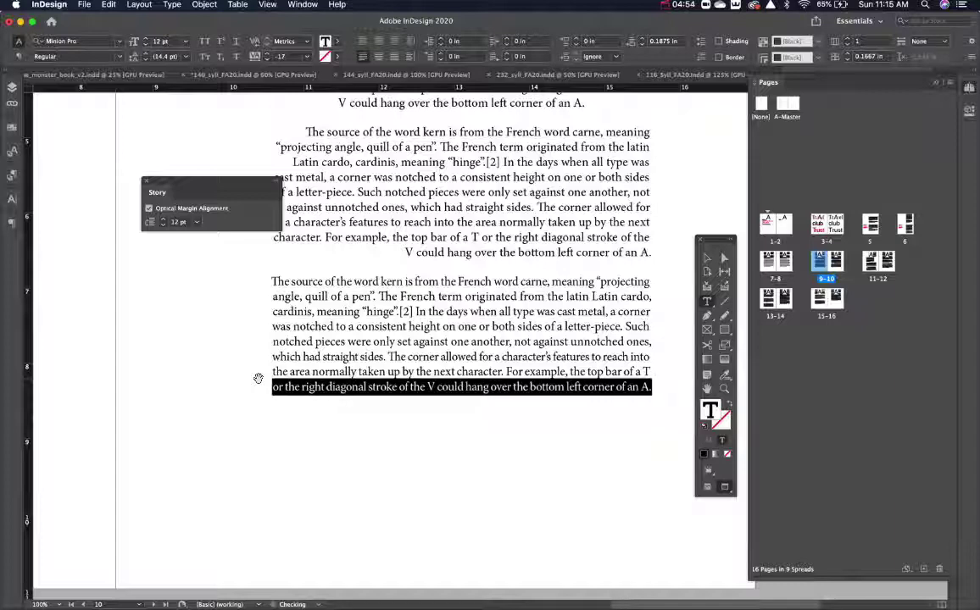
pyautogui.click(502, 371)
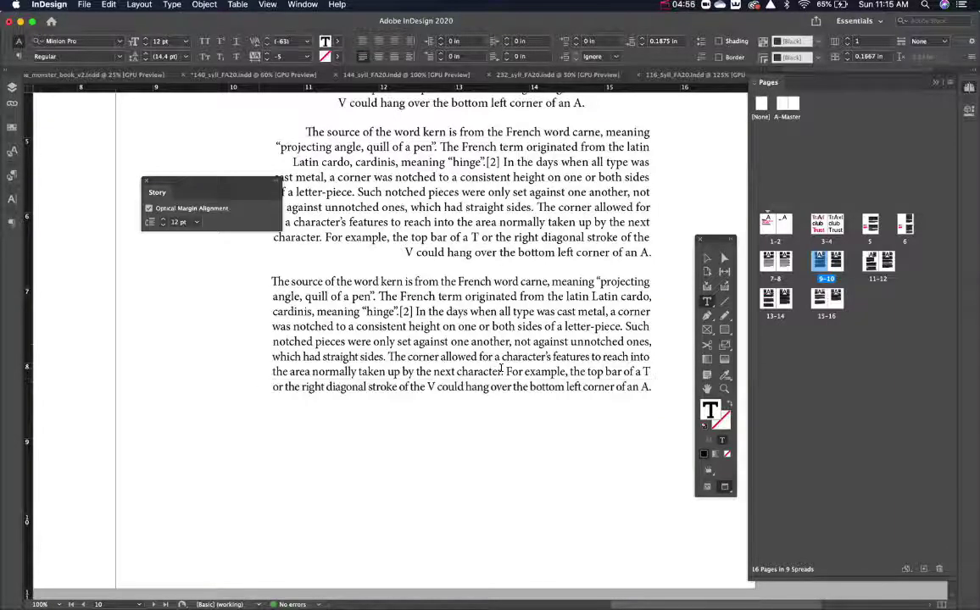